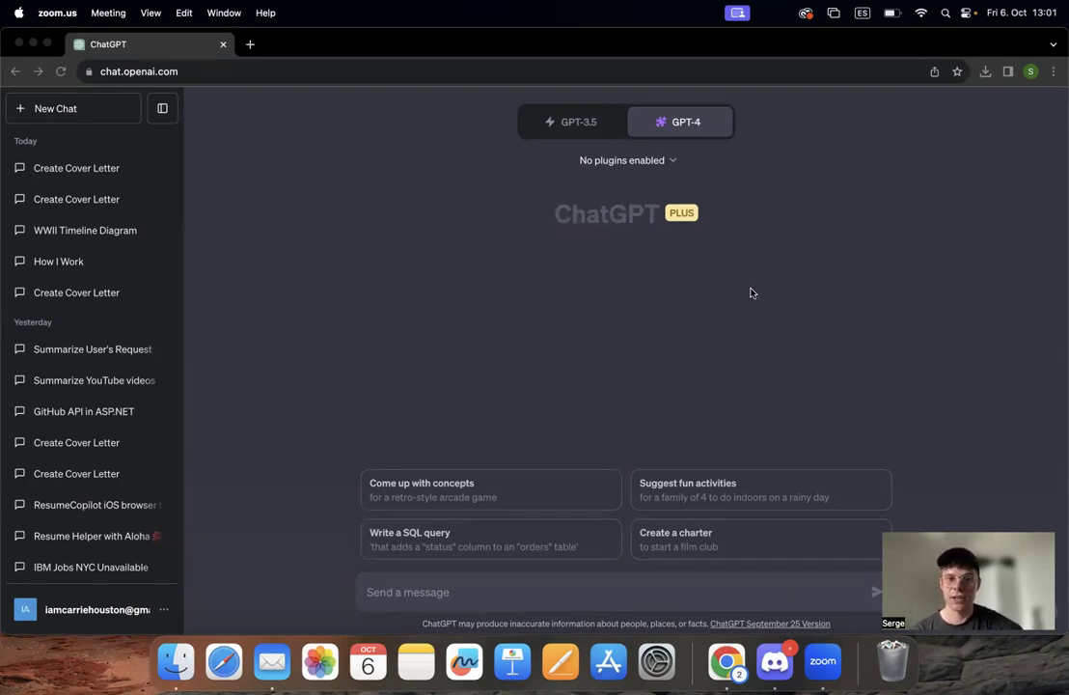
Search the plugin store for 'resume' and install the Resume Copilot plugin.
click(666, 167)
click(667, 167)
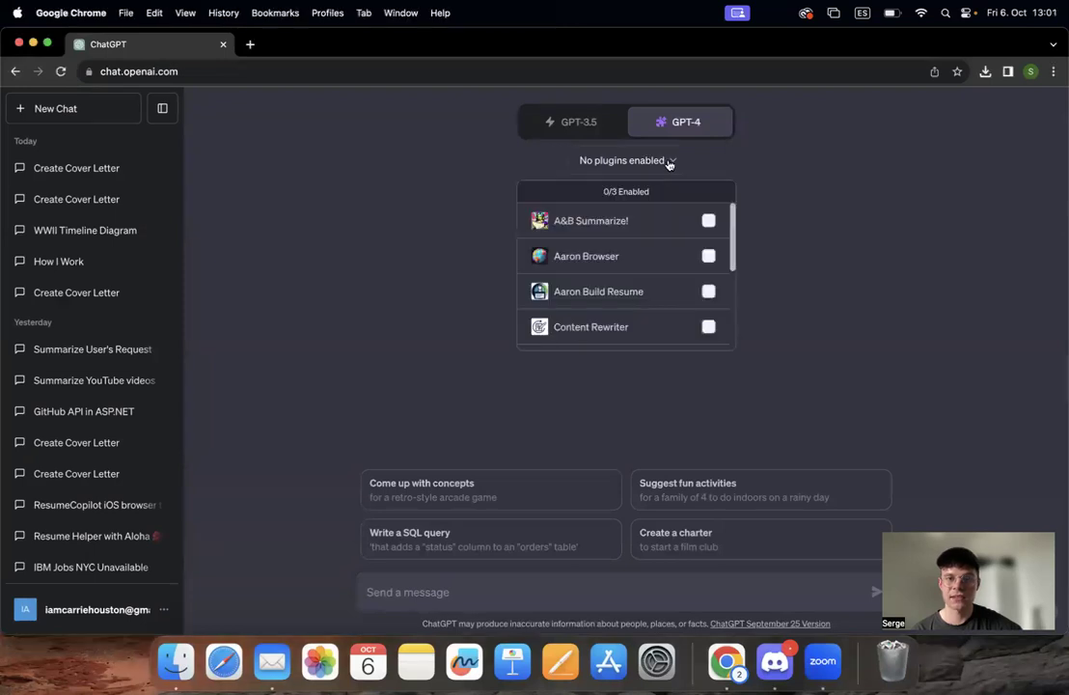
scroll(622, 292, down, 5)
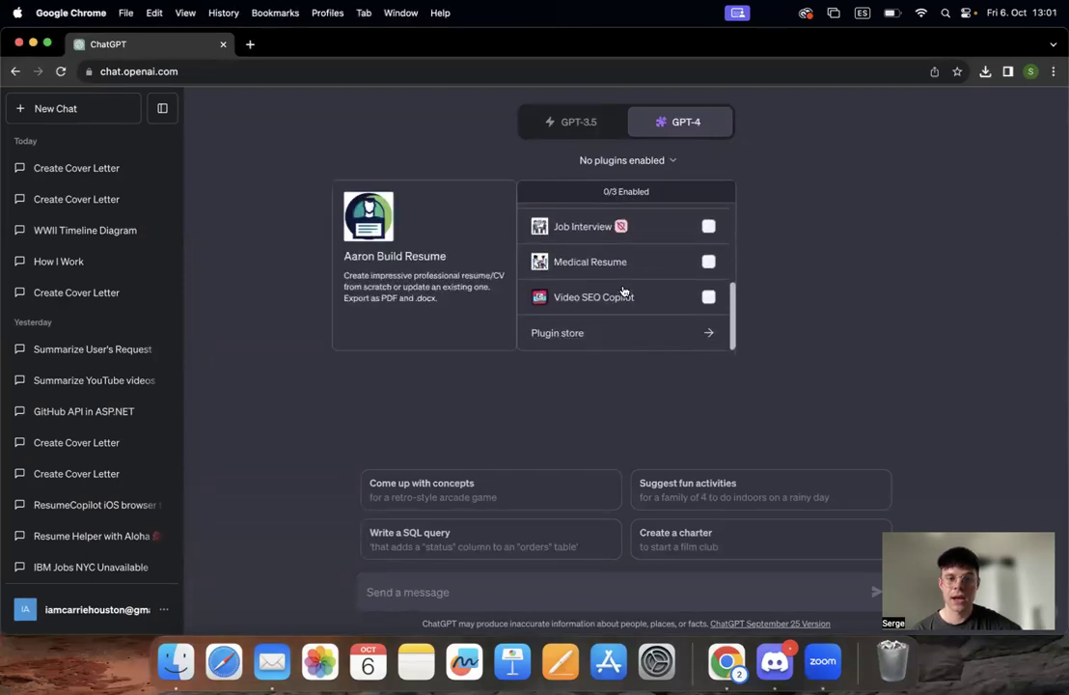
click(589, 338)
click(355, 204)
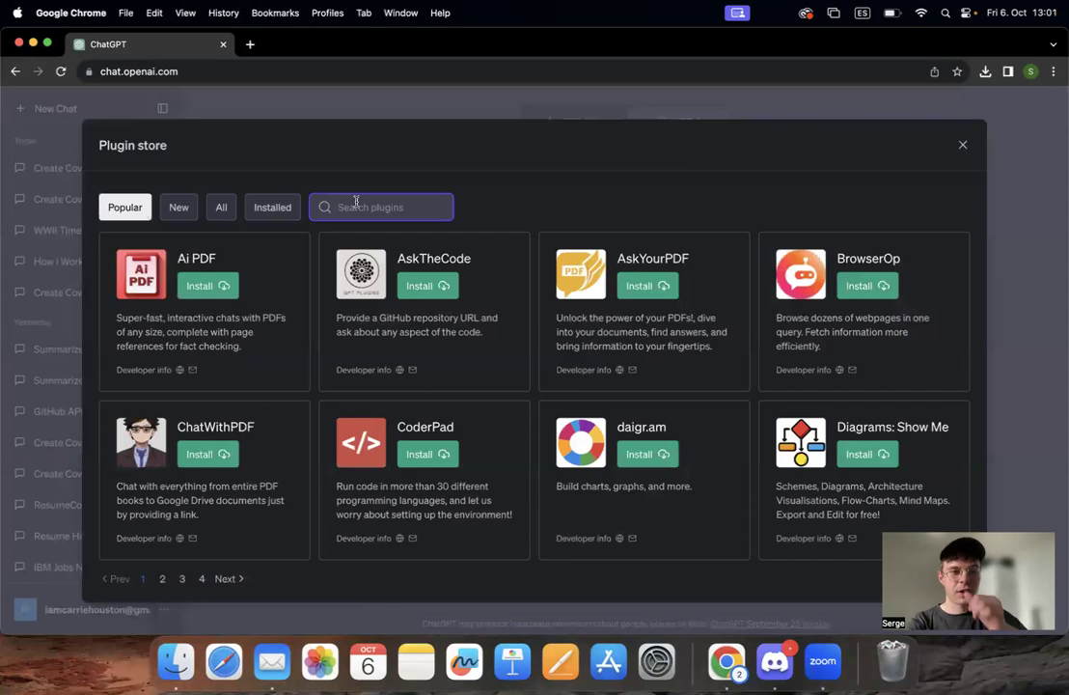
text(re)
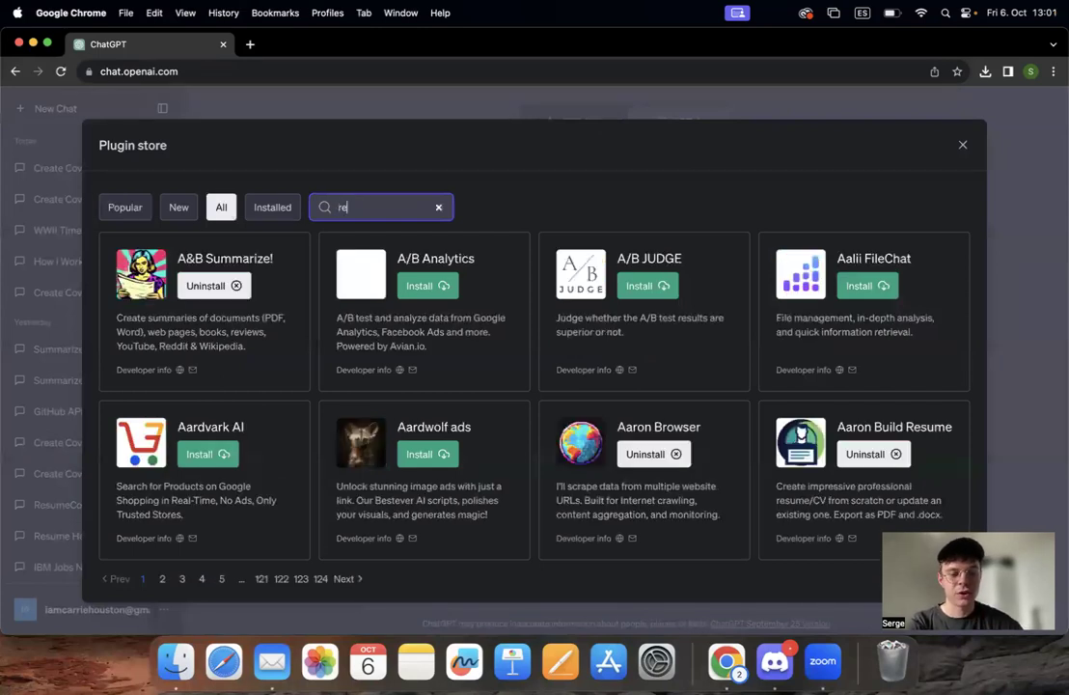
text(sume)
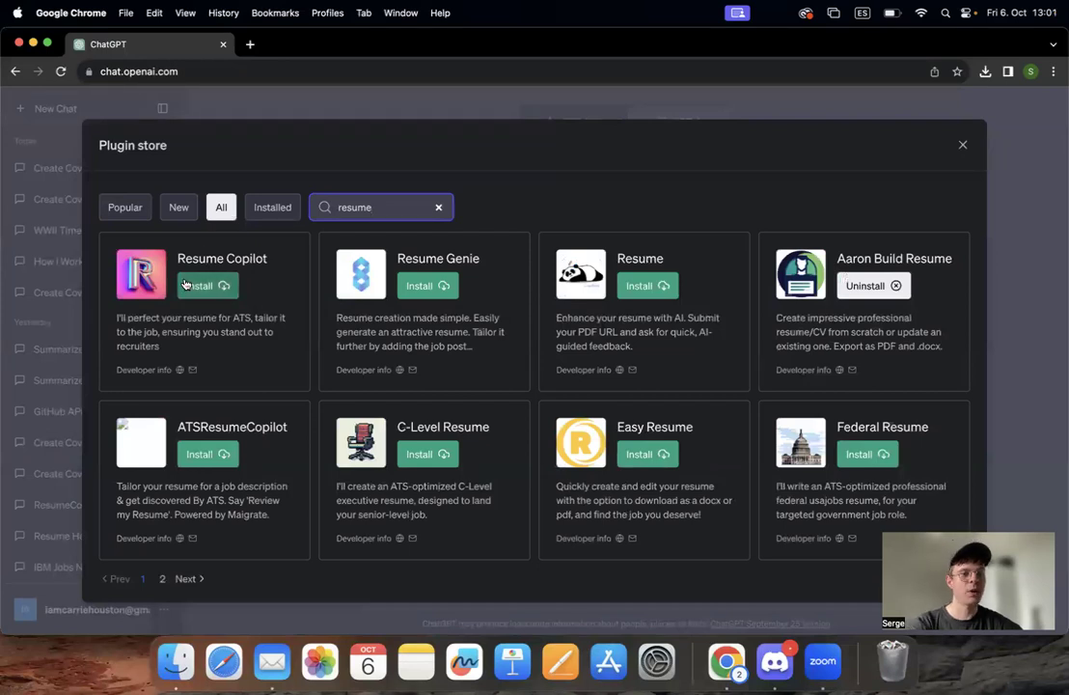
click(206, 288)
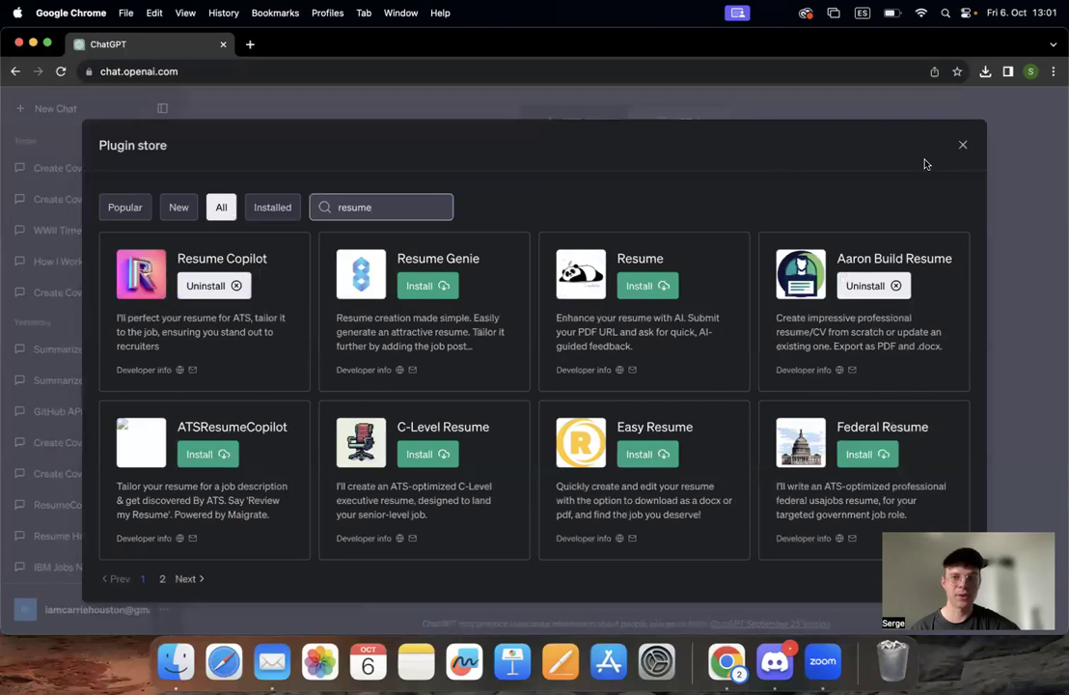
Close the store and confirm Resume Copilot is checked as the active plugin.
click(962, 145)
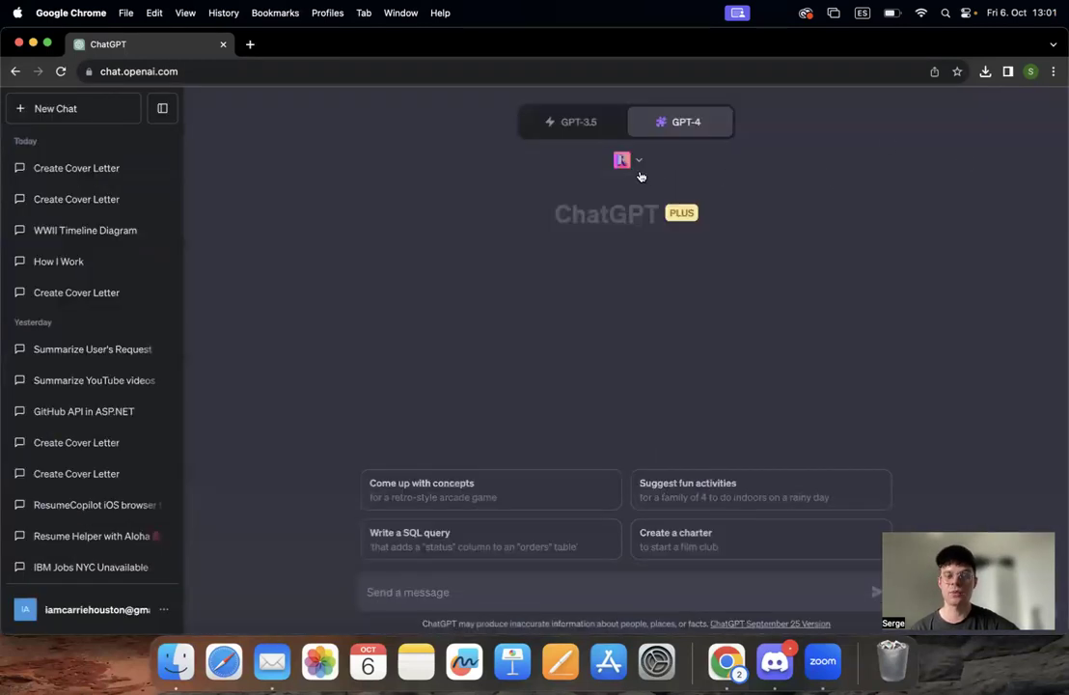
click(637, 166)
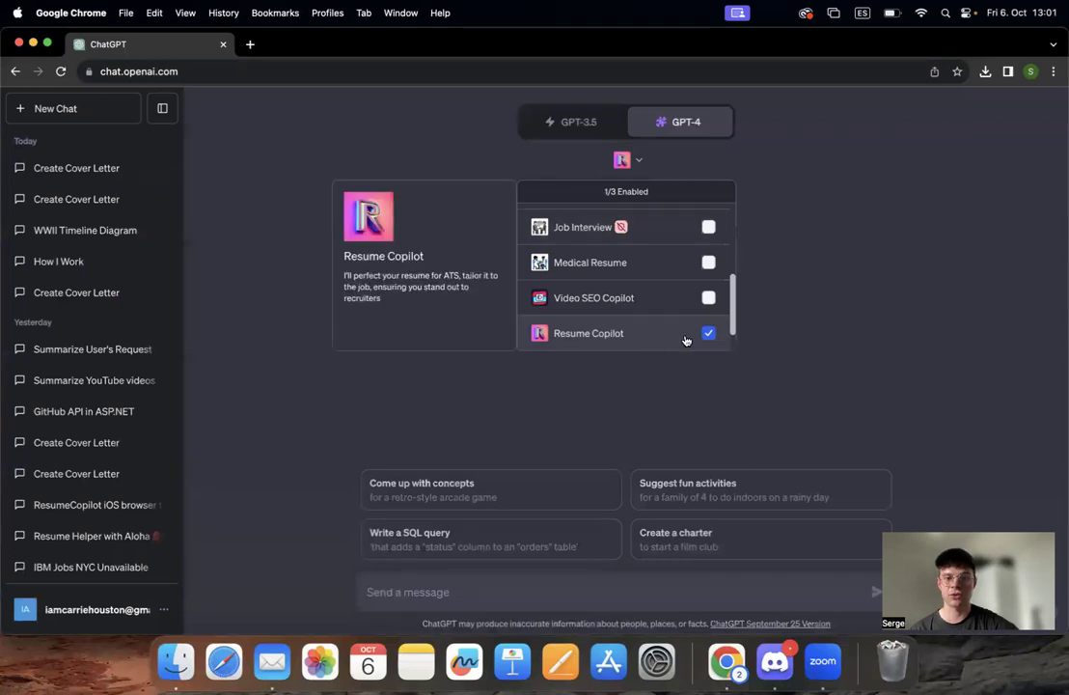
click(551, 461)
click(441, 592)
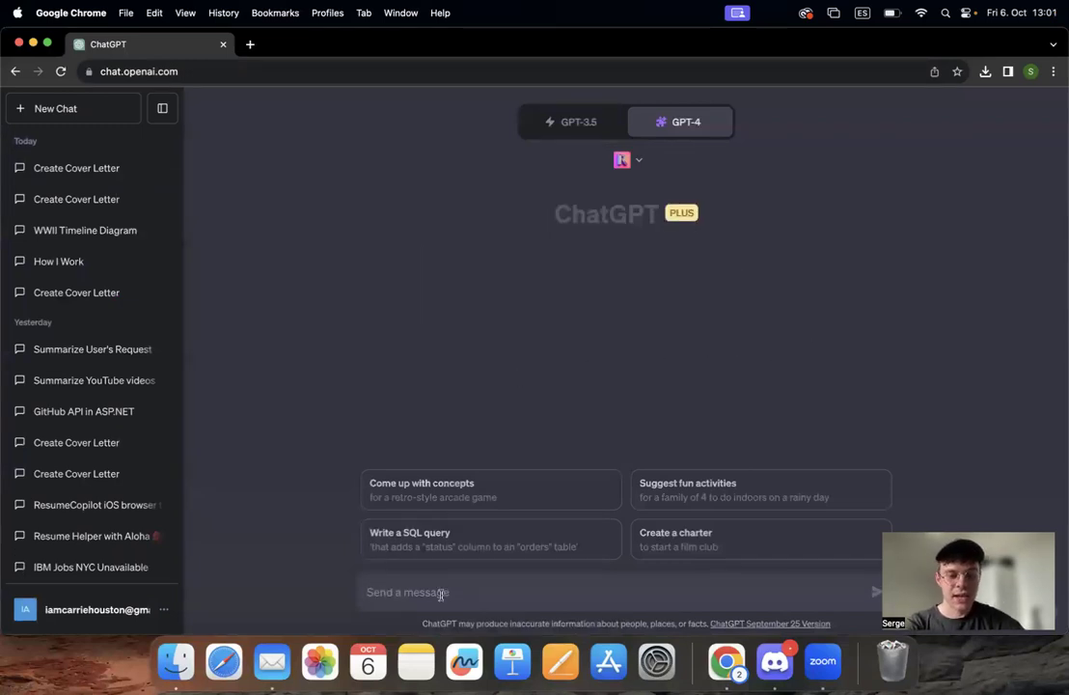
Send a resume-help request and follow the 'Upload Resume Here' link from the reply.
text(Need to h)
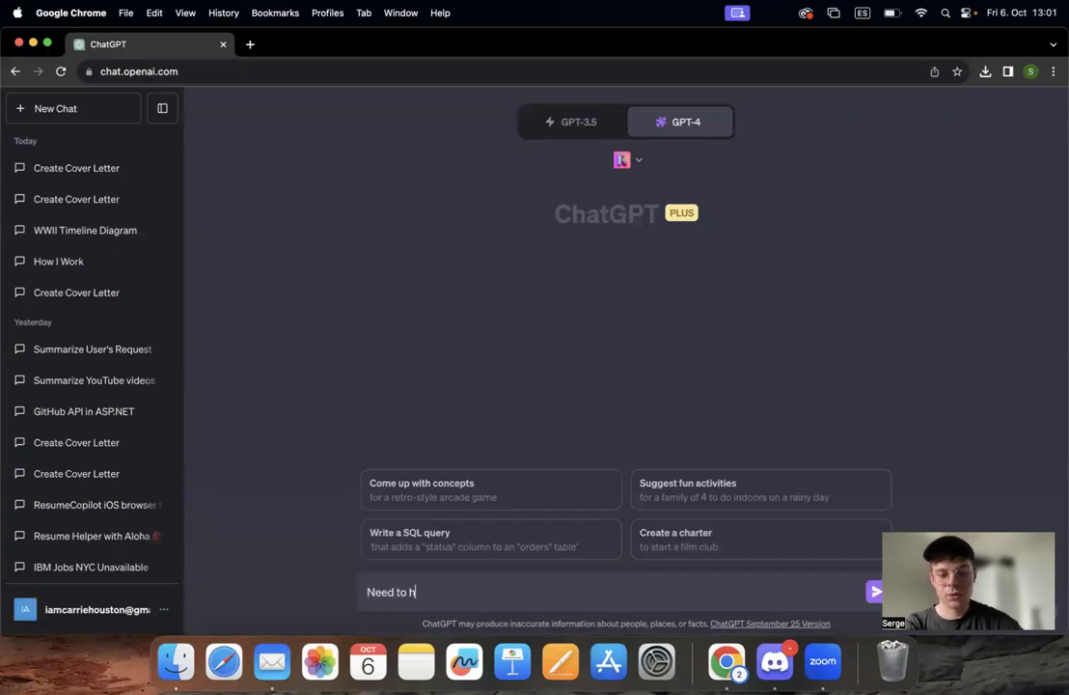
text(ome resum)
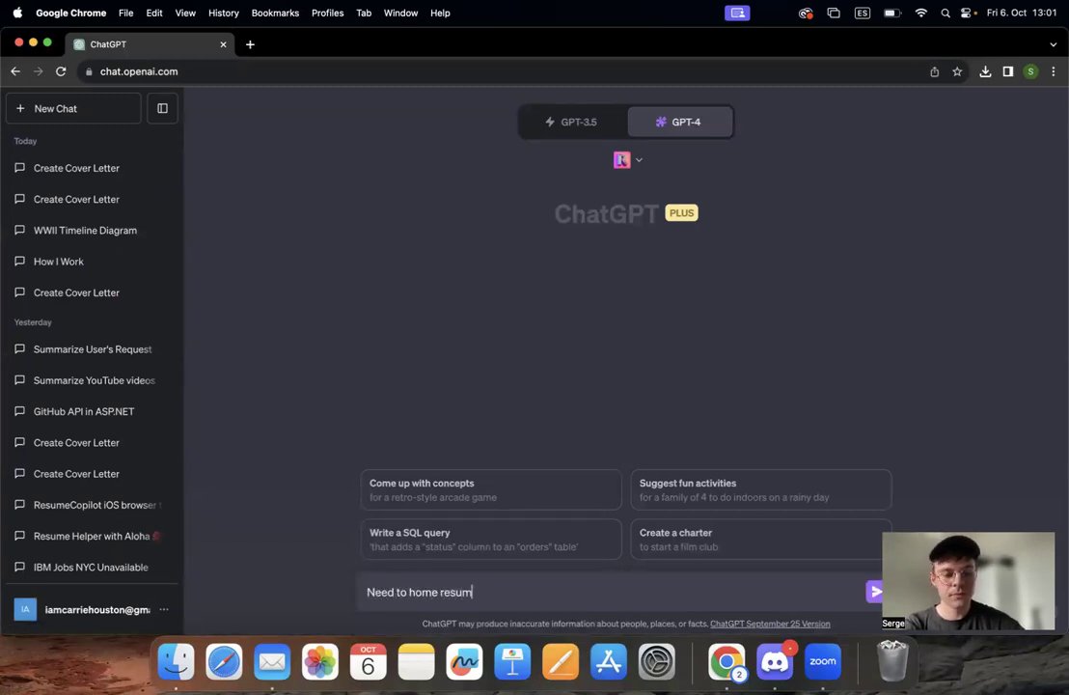
text(e)
key(Return)
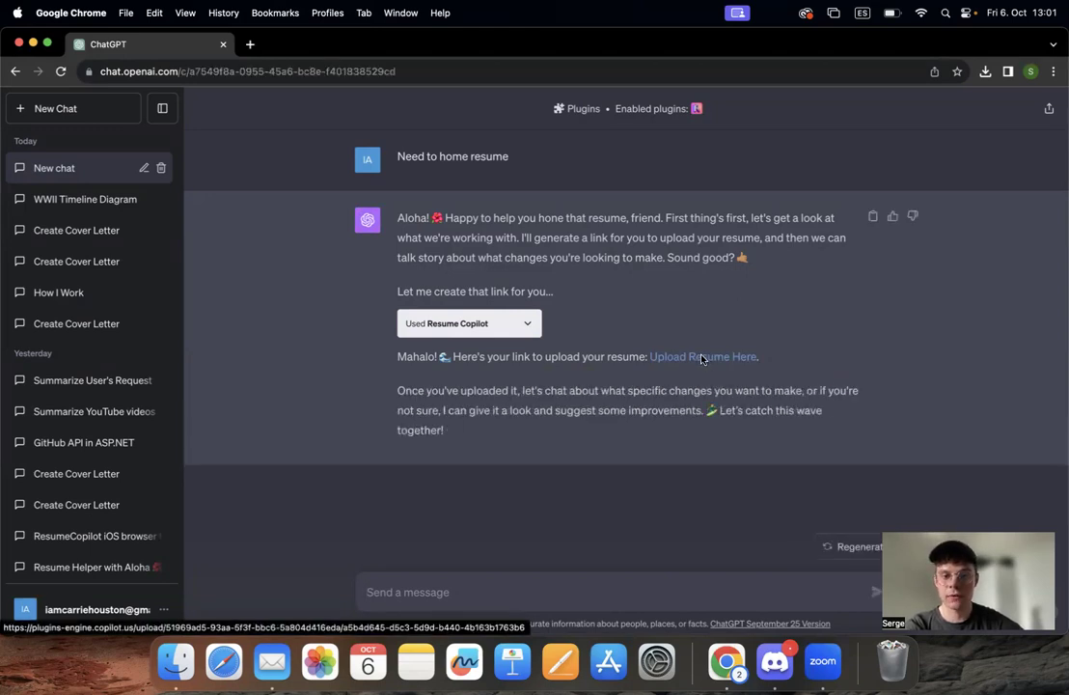
click(703, 357)
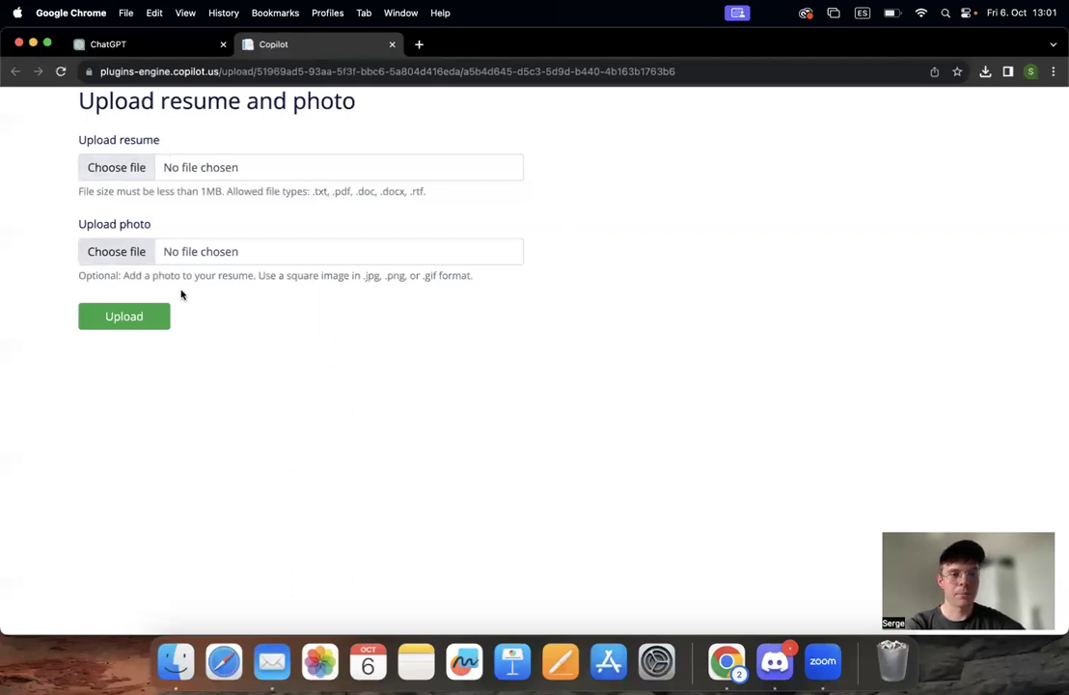
Upload james_pelton.pdf from the Desktop and dismiss the upload-success alert.
click(127, 167)
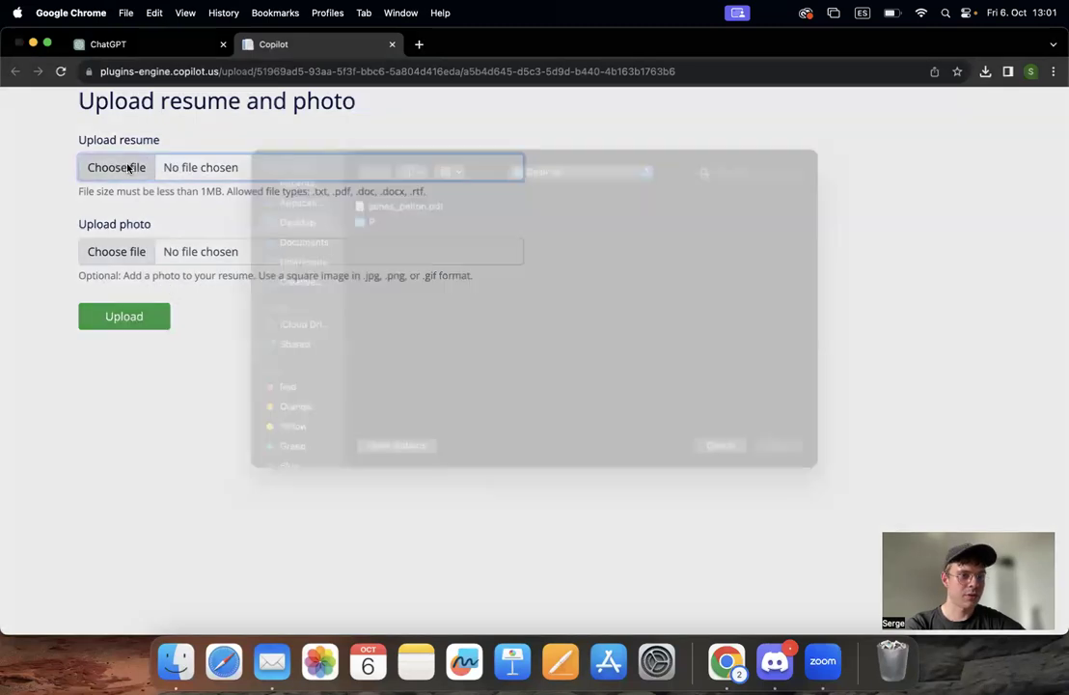
click(405, 242)
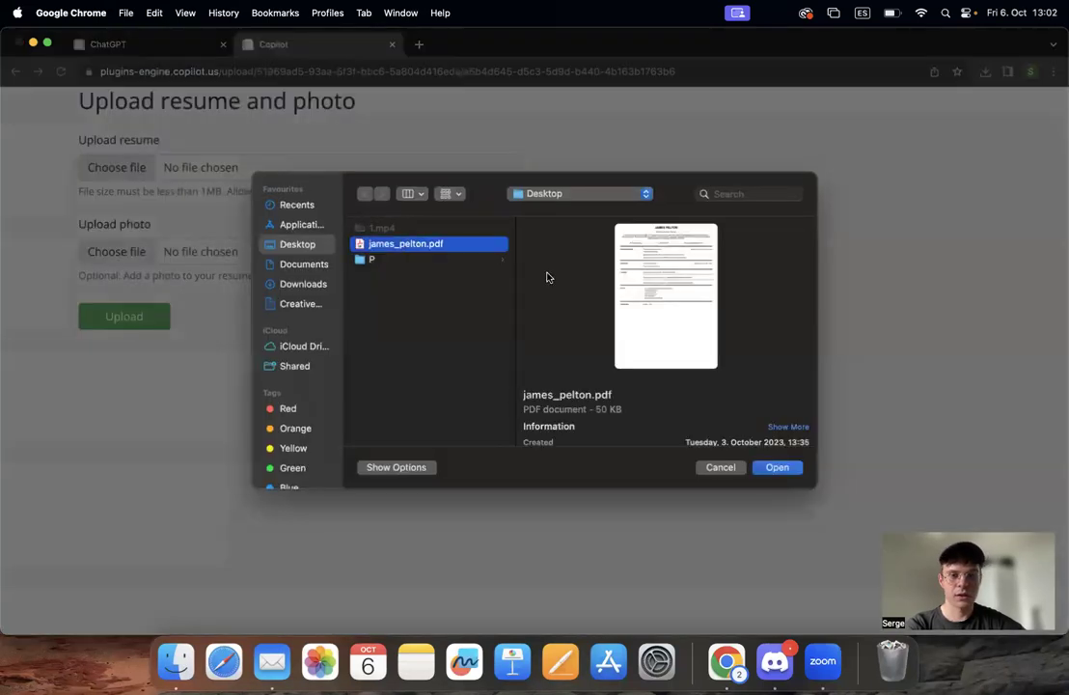
click(777, 467)
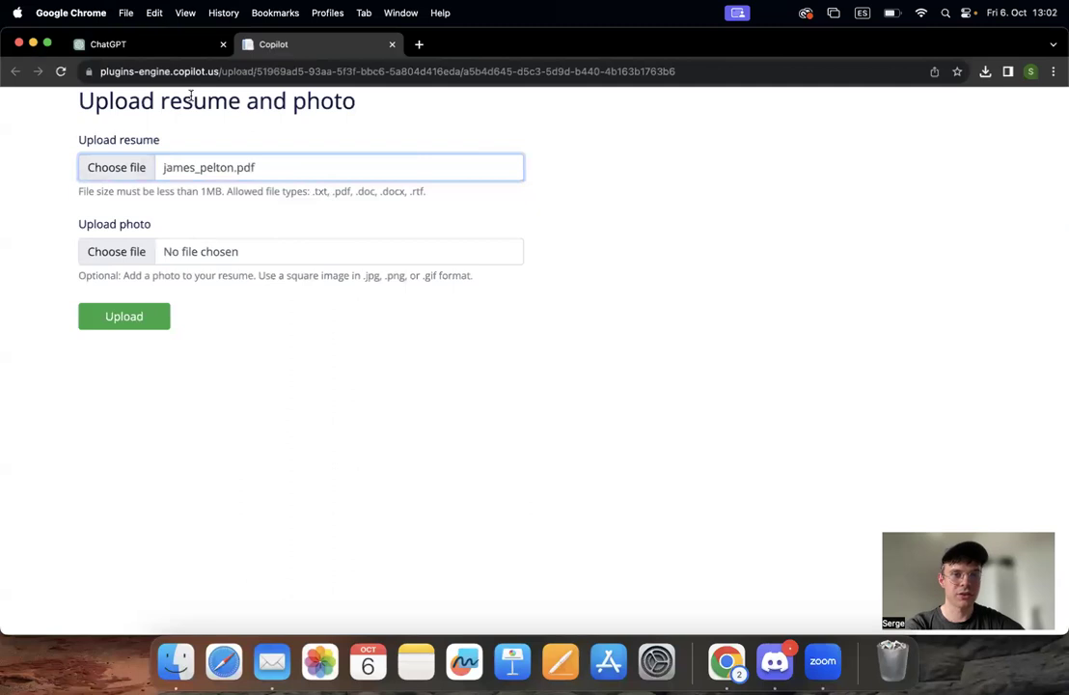
click(110, 318)
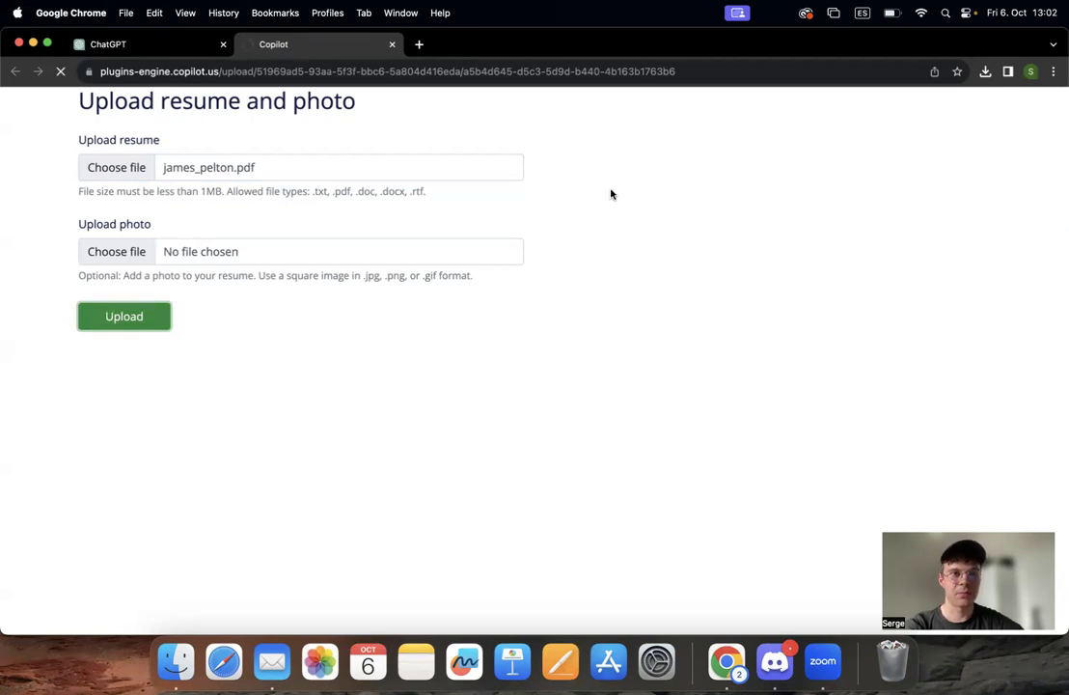
click(657, 165)
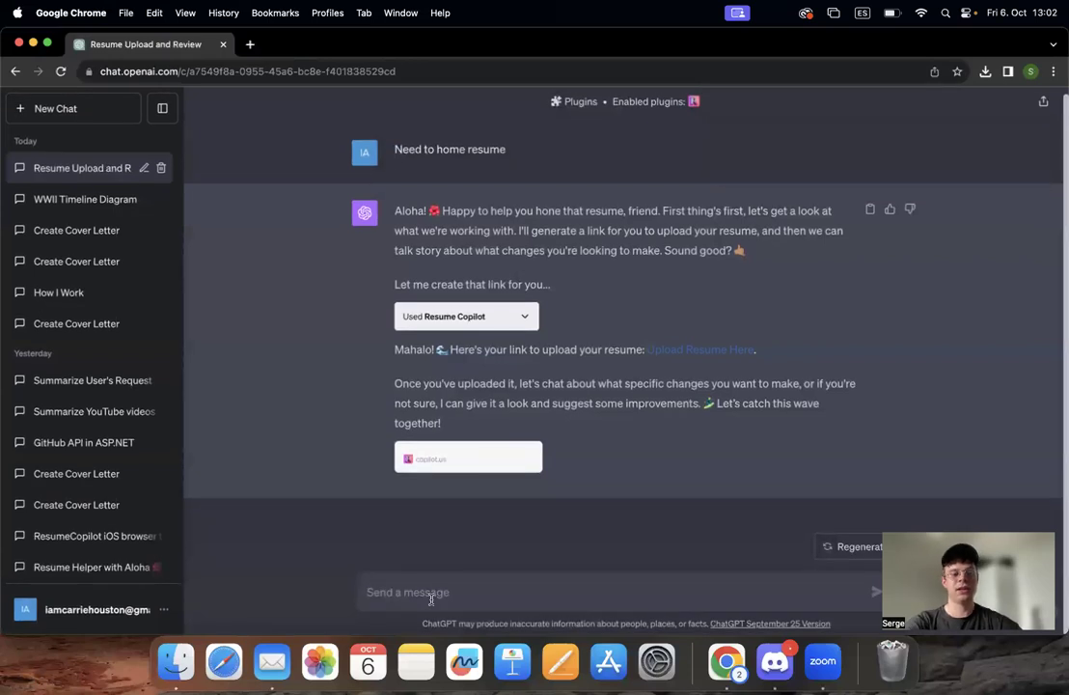
Send 'Done' to tell Resume Copilot the upload is finished.
click(431, 599)
text(Done)
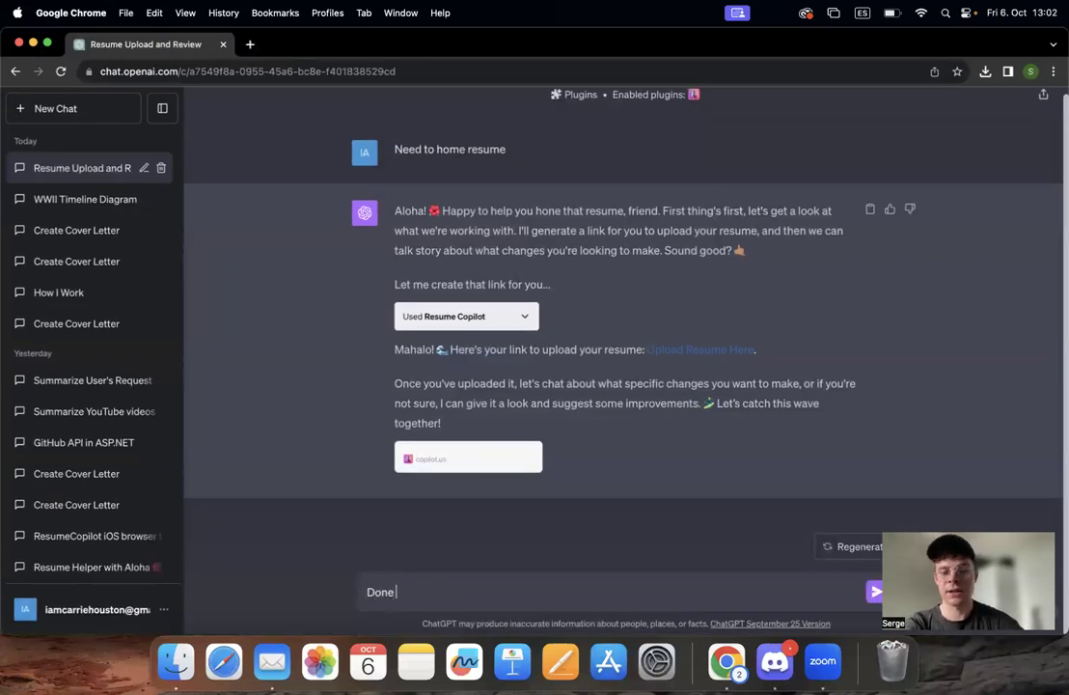
key(Return)
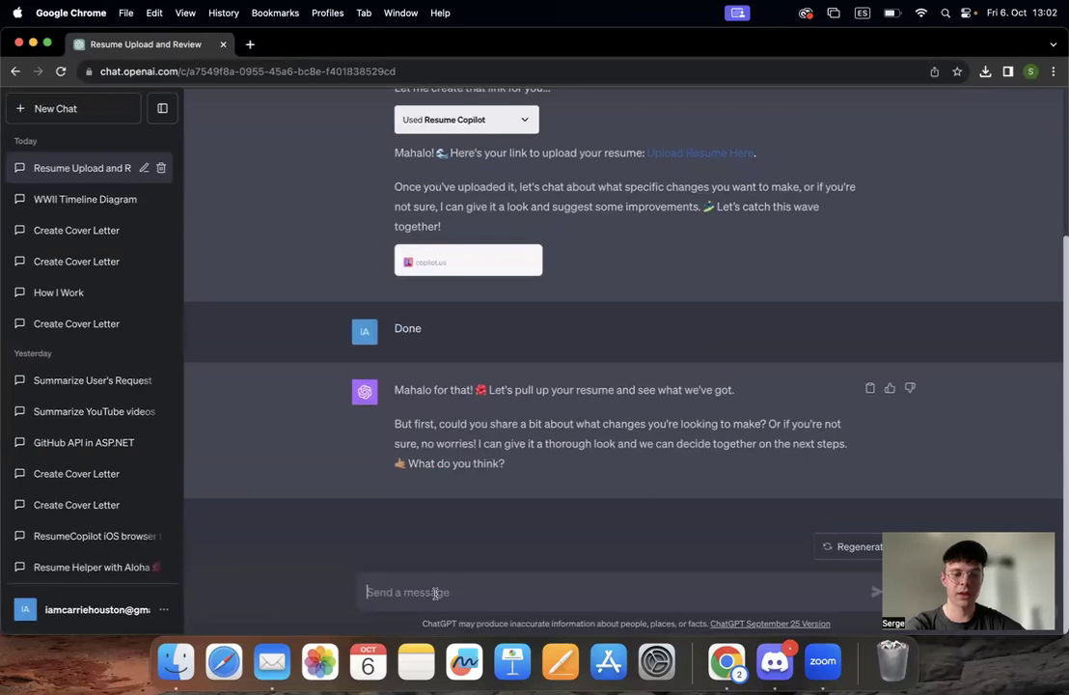
Send a request to make the education section of the resume more precise.
click(436, 592)
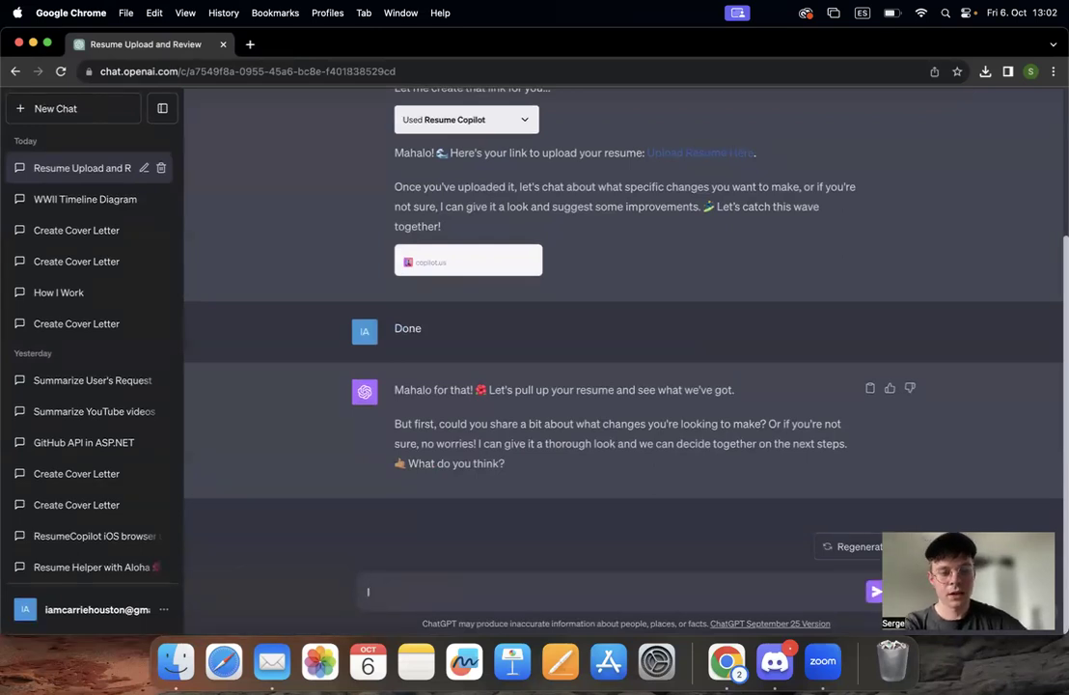
text(I want to mak)
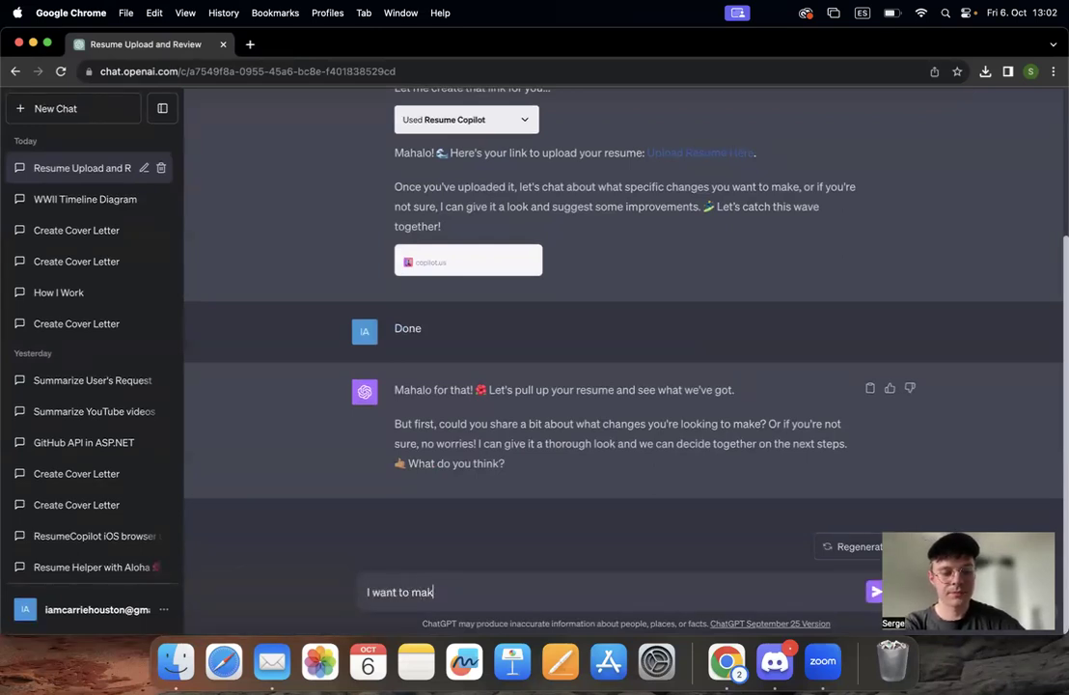
text(e my educa)
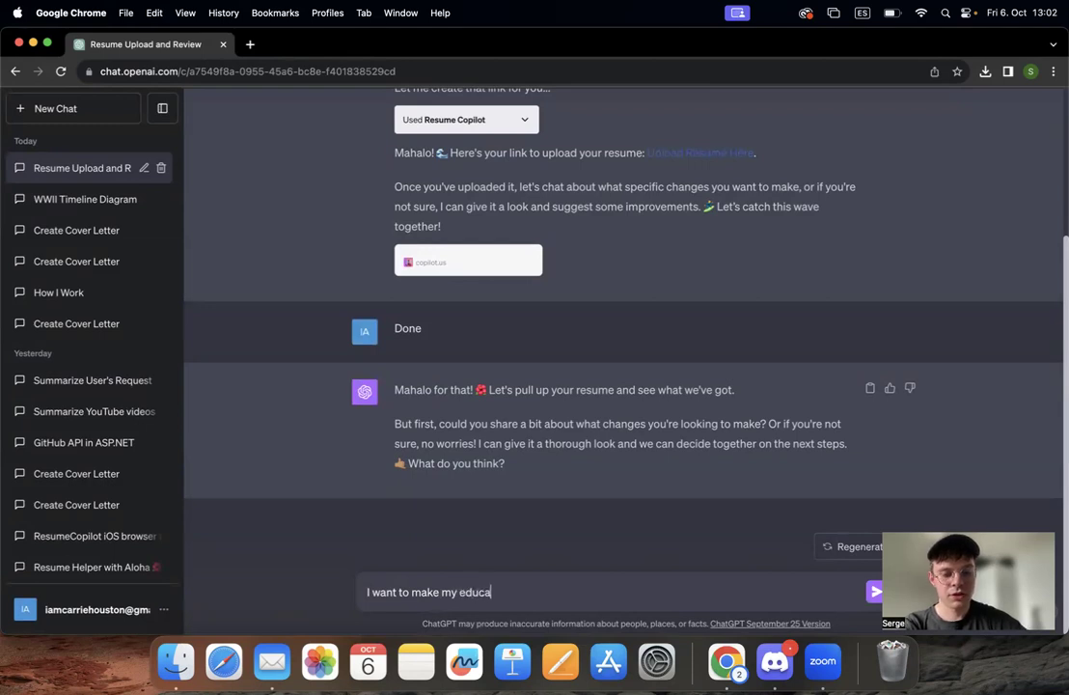
text(tion sect)
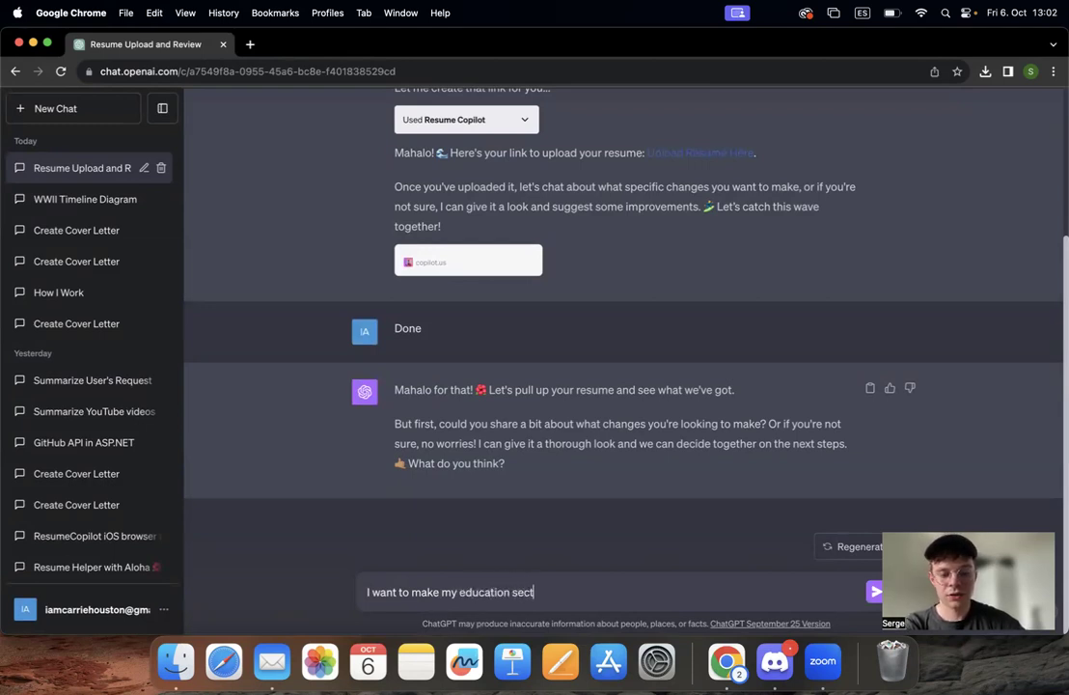
text(ion more)
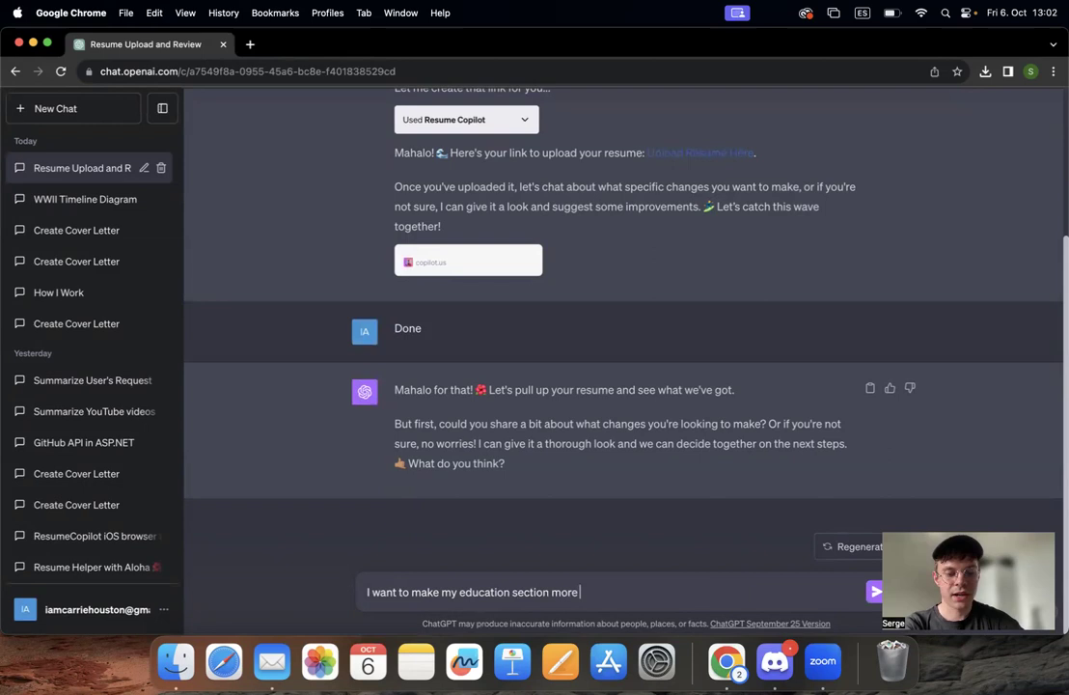
text( precise)
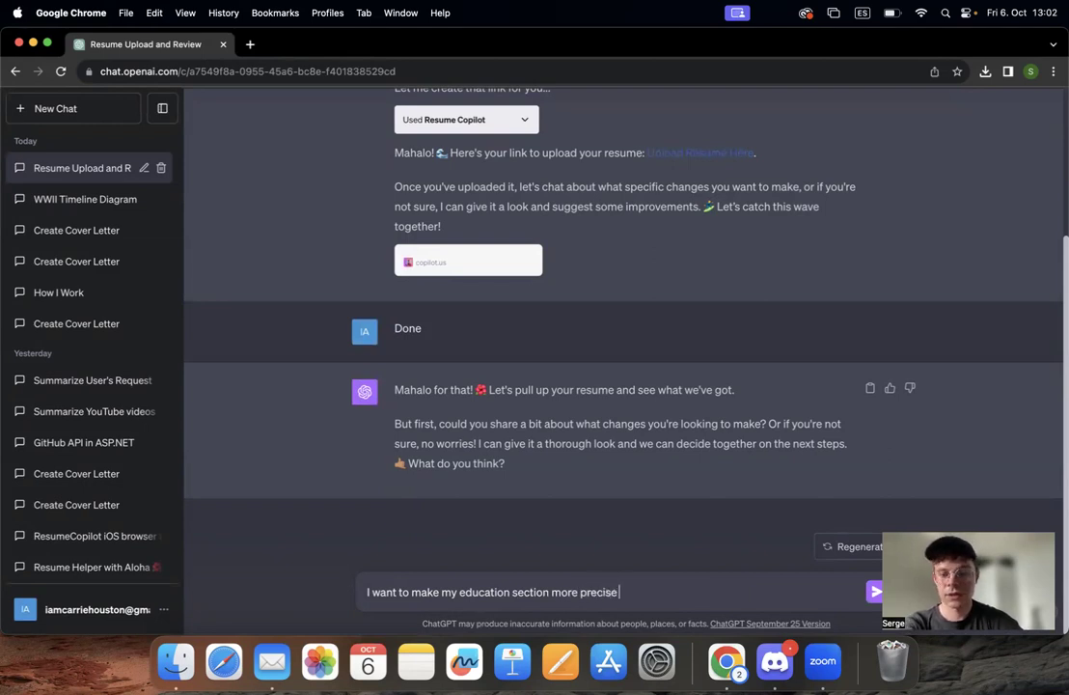
key(Return)
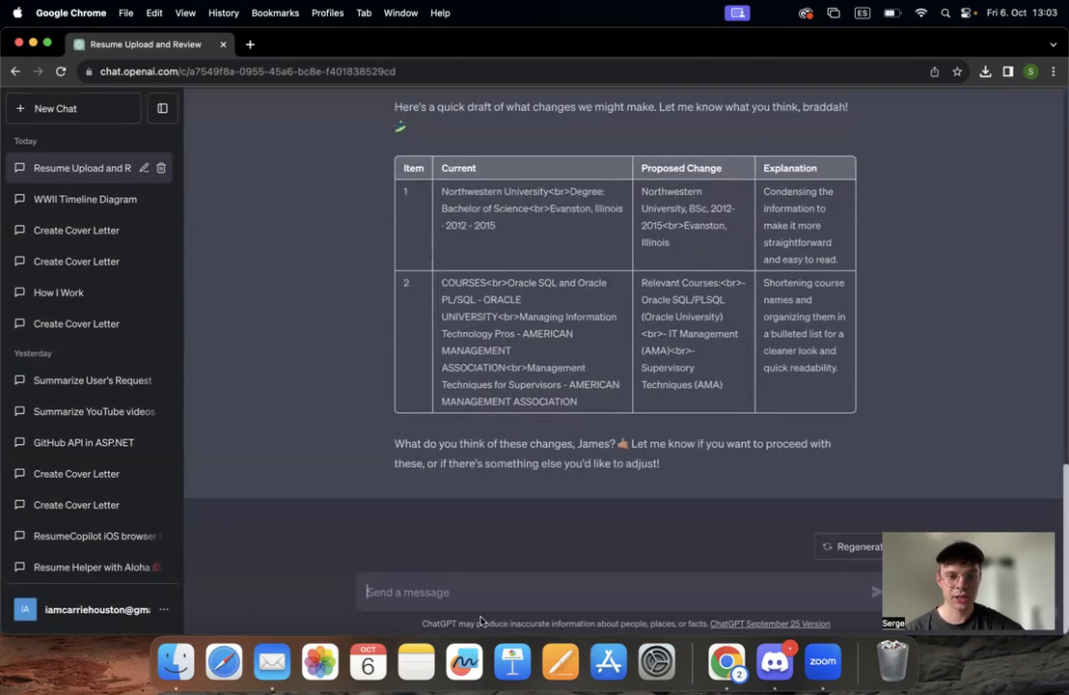
Send 'Proceed with the changes' and scroll through the reply containing the download link.
text(P)
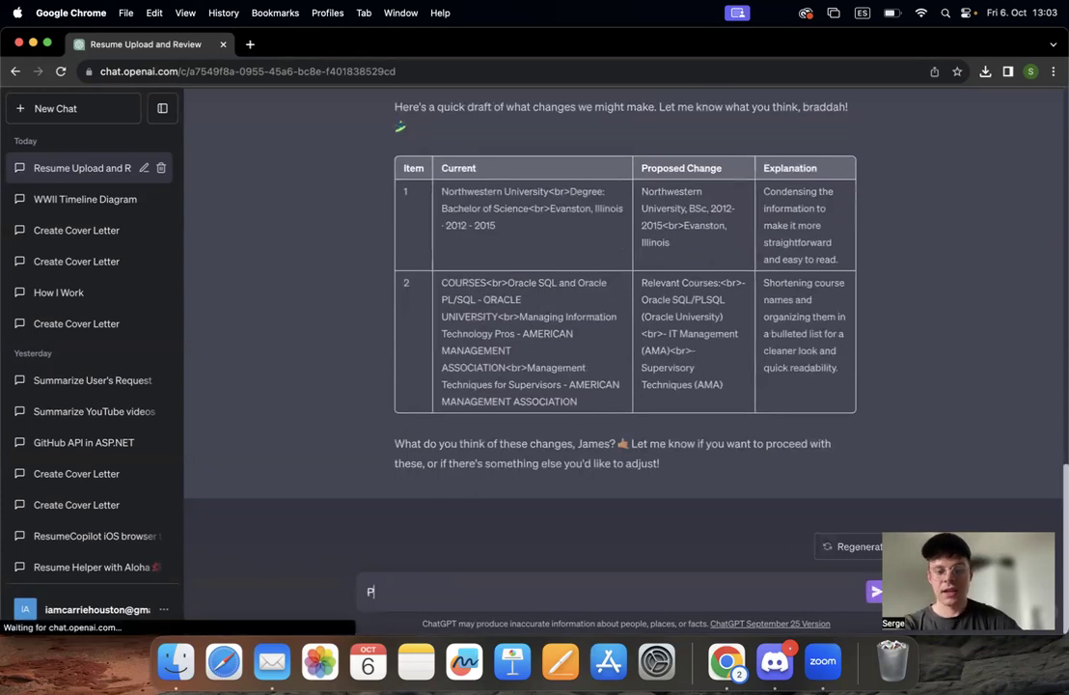
text(roceed w)
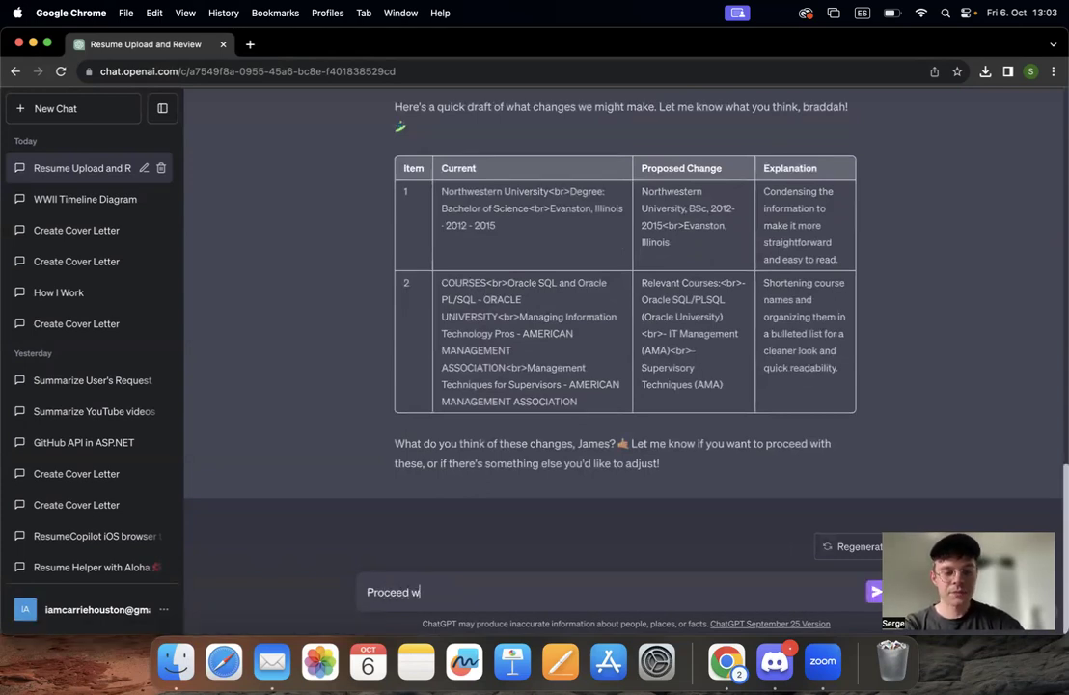
text(ith the chan)
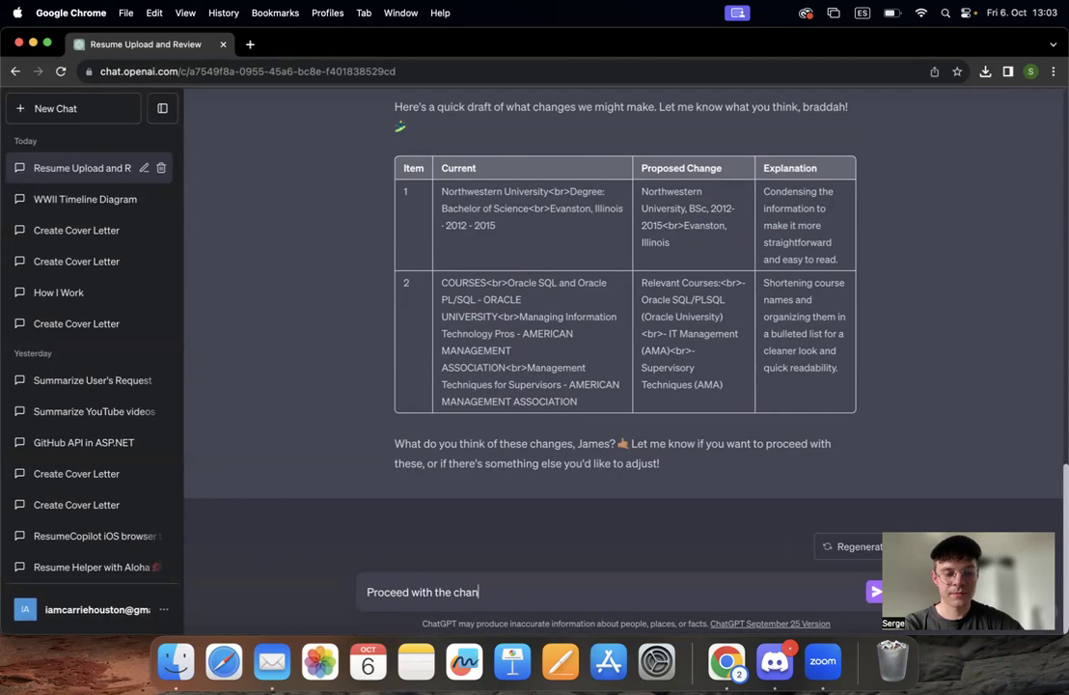
text(ges)
key(Return)
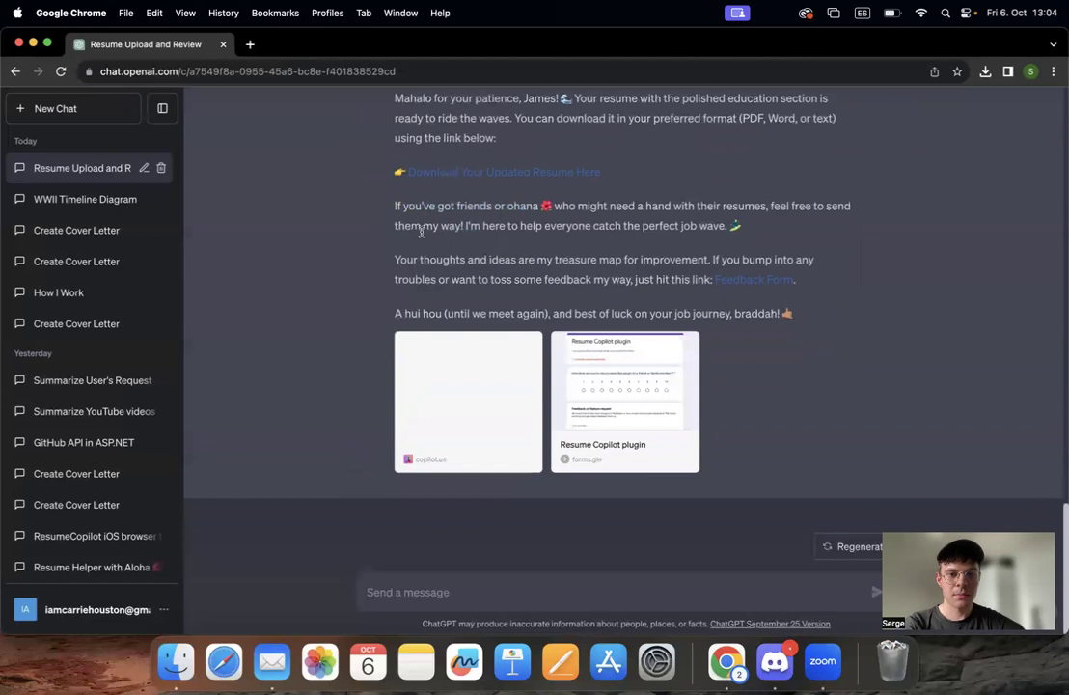
scroll(424, 227, up, 4)
scroll(463, 208, up, 5)
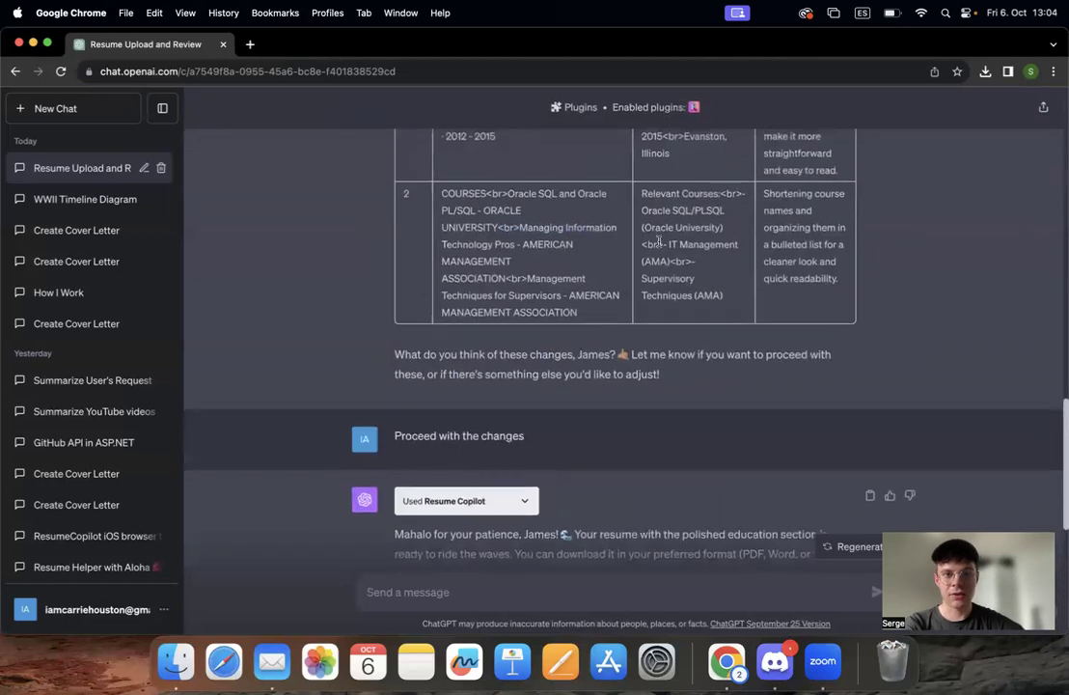
scroll(473, 203, up, 5)
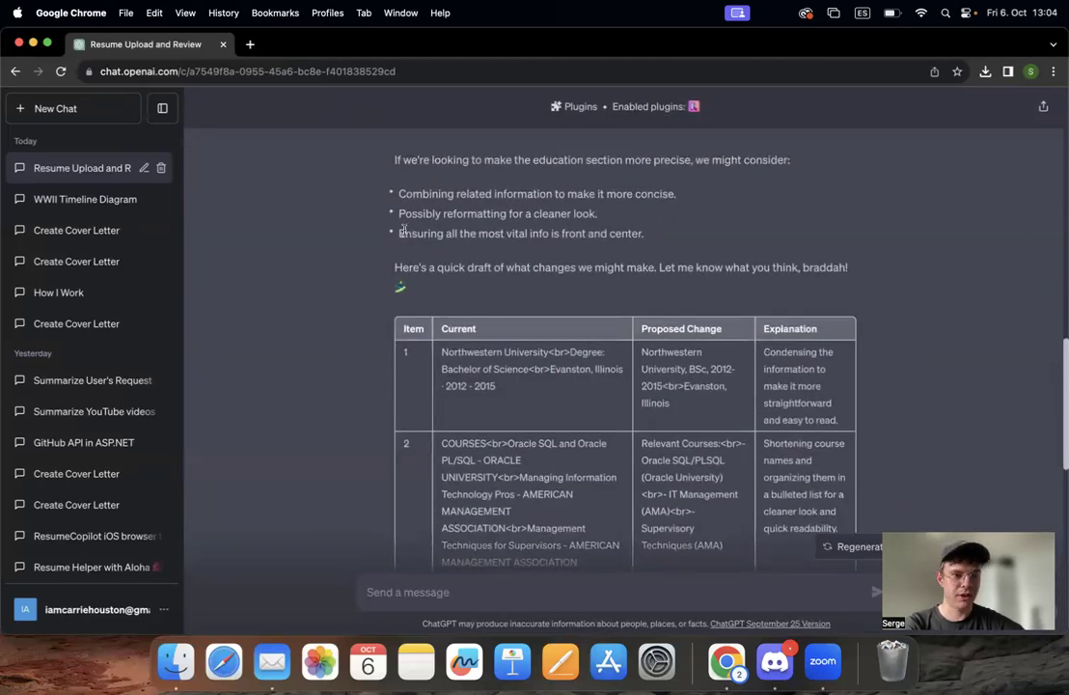
scroll(404, 230, down, 3)
scroll(405, 230, down, 5)
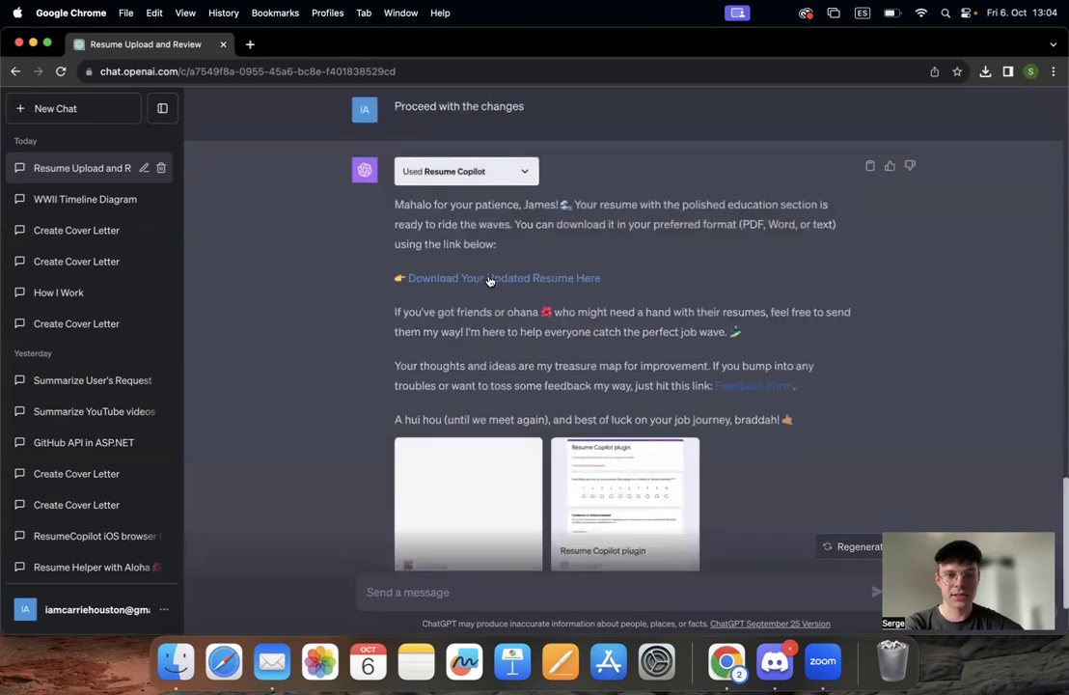
Review the download page's TXT, DOCX and PDF options and two templates, then return to chat.
click(488, 279)
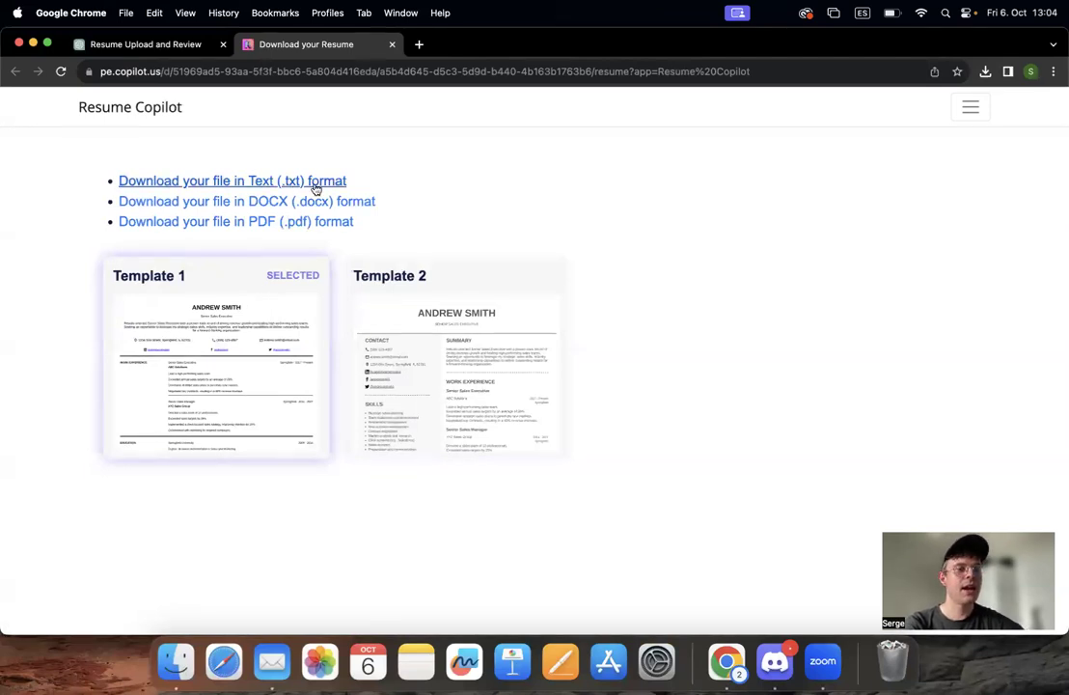
scroll(314, 274, up, 3)
scroll(314, 274, down, 1)
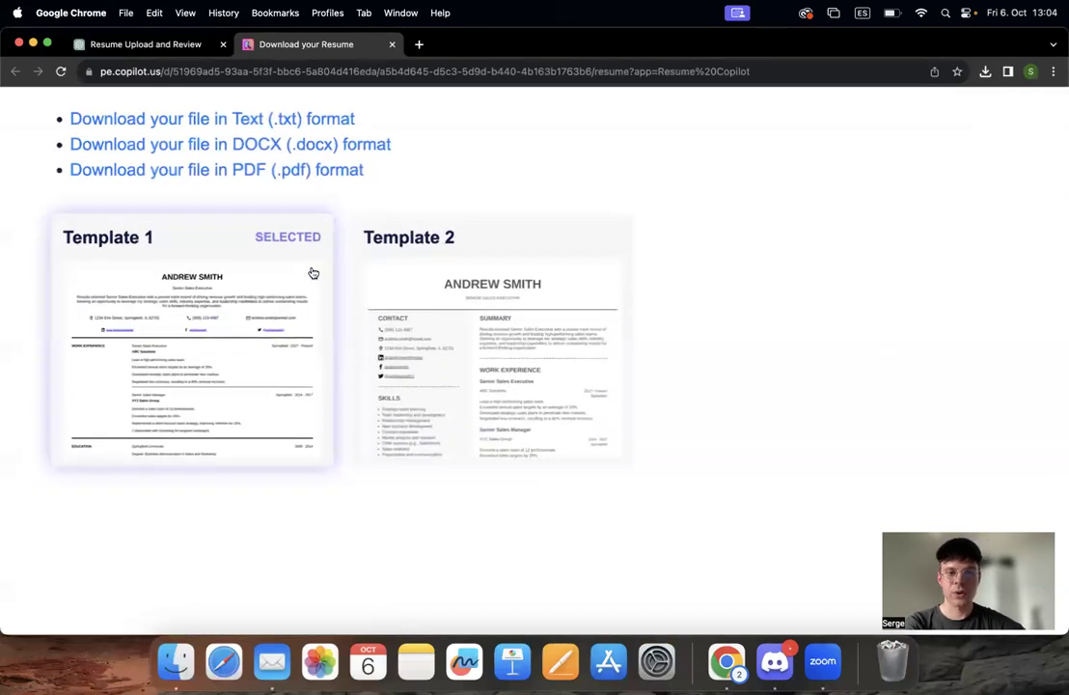
scroll(501, 375, down, 1)
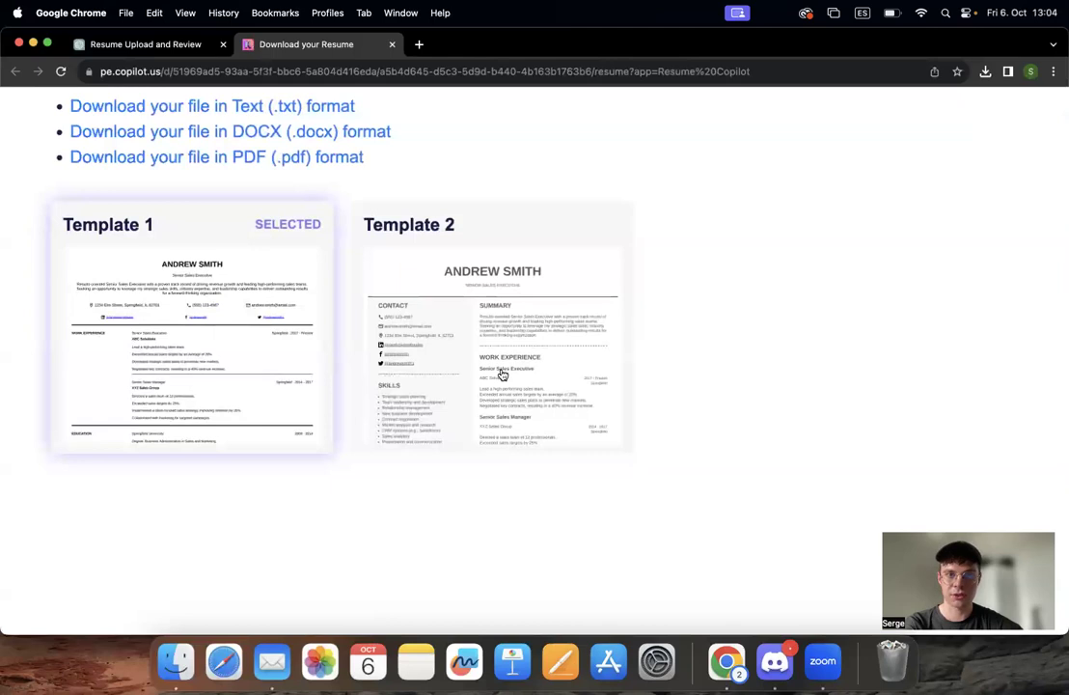
scroll(482, 352, down, 2)
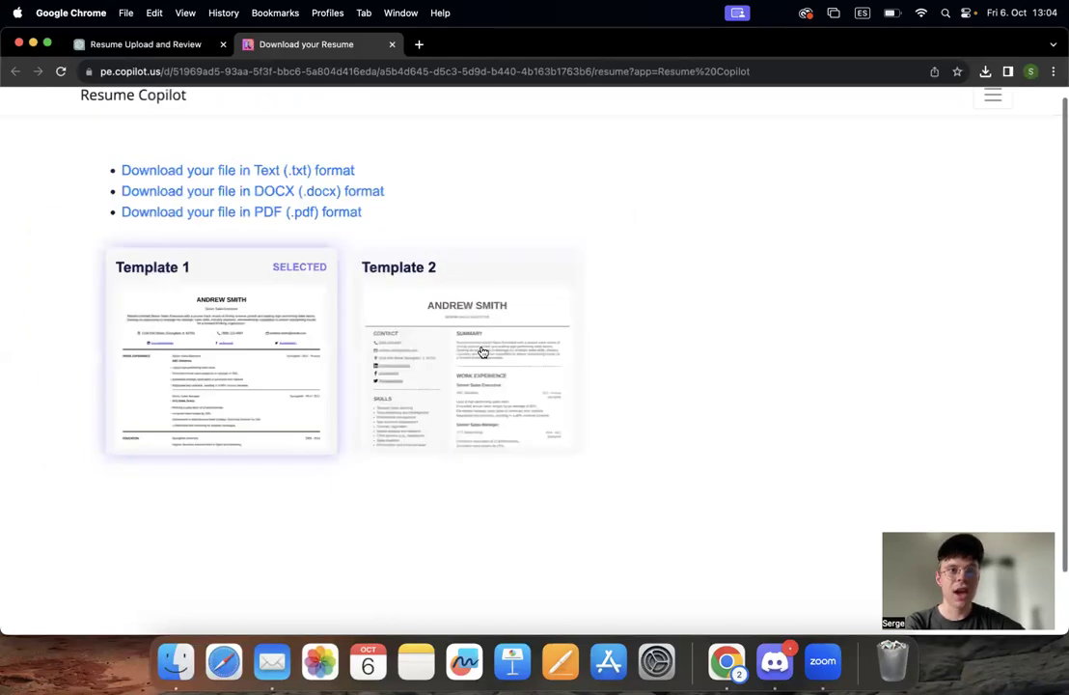
click(135, 44)
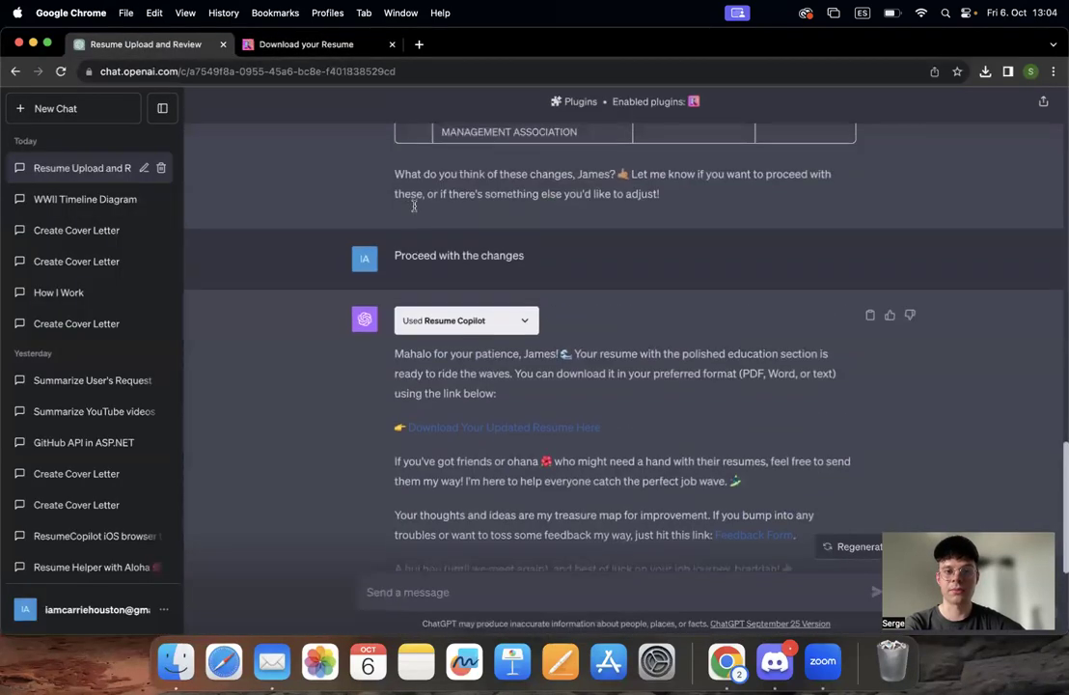
scroll(414, 206, up, 5)
scroll(414, 206, down, 5)
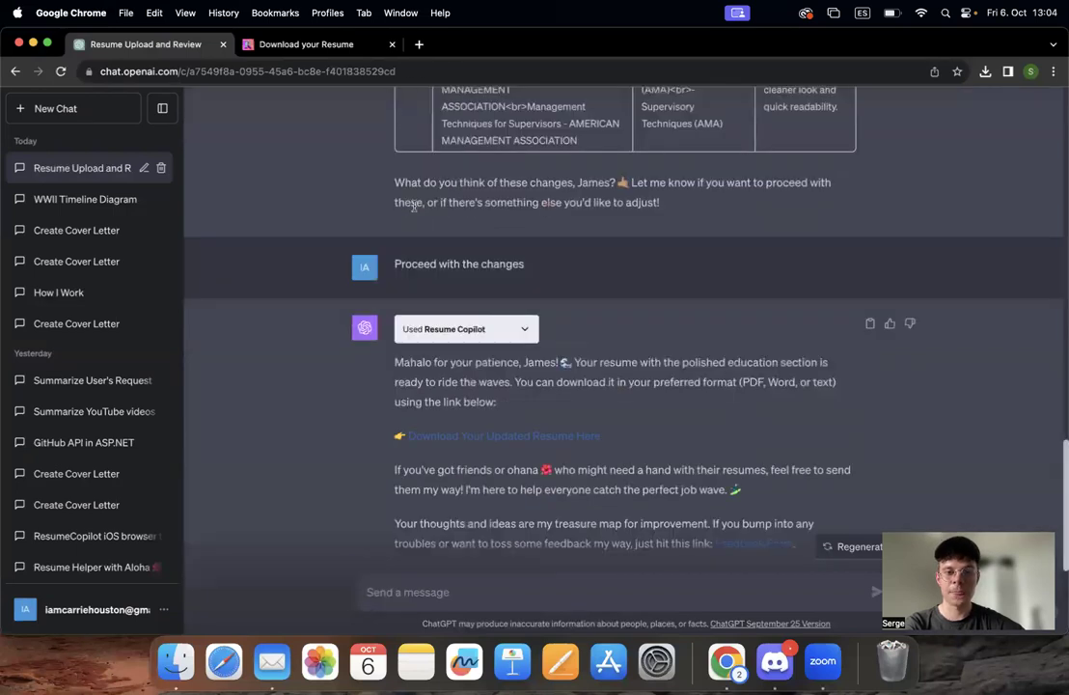
scroll(414, 205, down, 5)
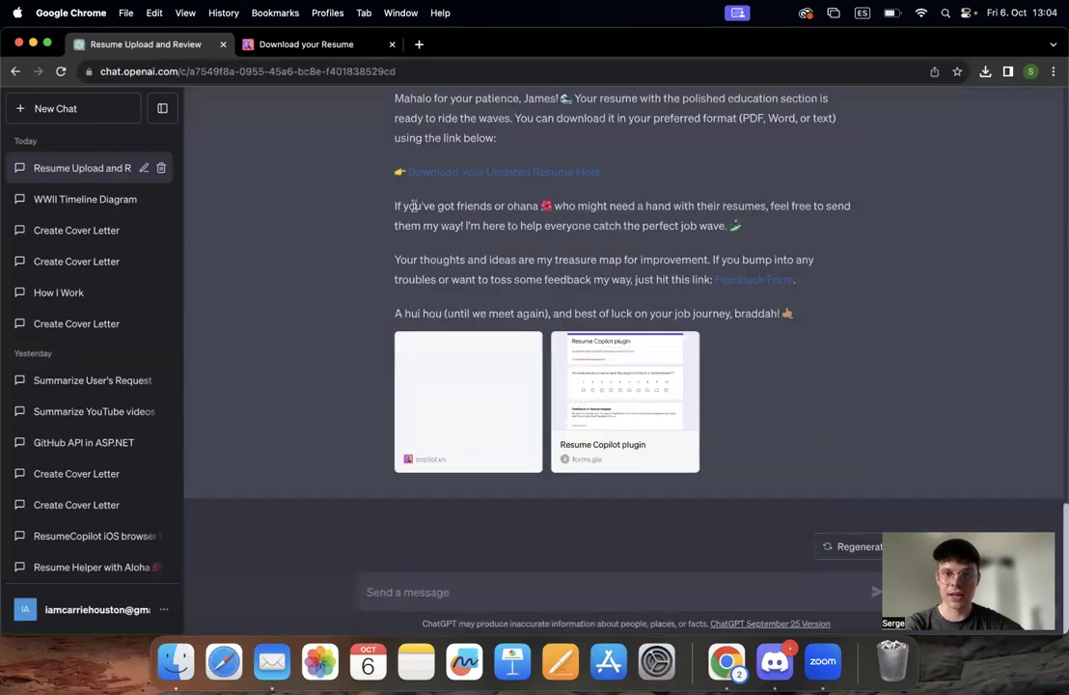